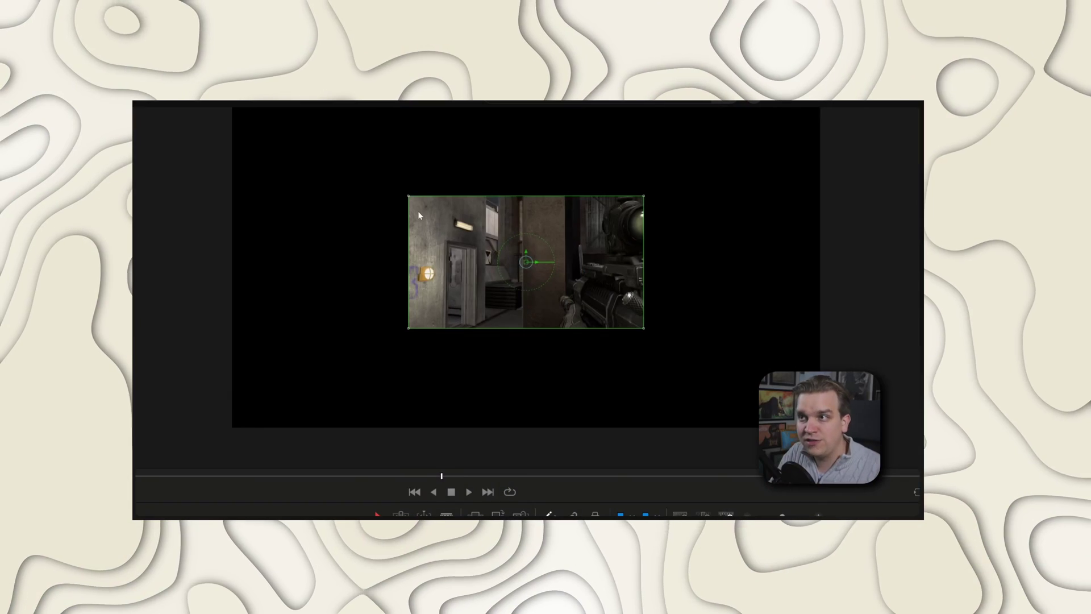
Drag the SSC_Mask_4Point preset from Stirling Supply onto the lighthouse clip on V1.
{"action": "left_click_drag", "start_coordinate": [409, 197], "coordinate": [322, 163]}
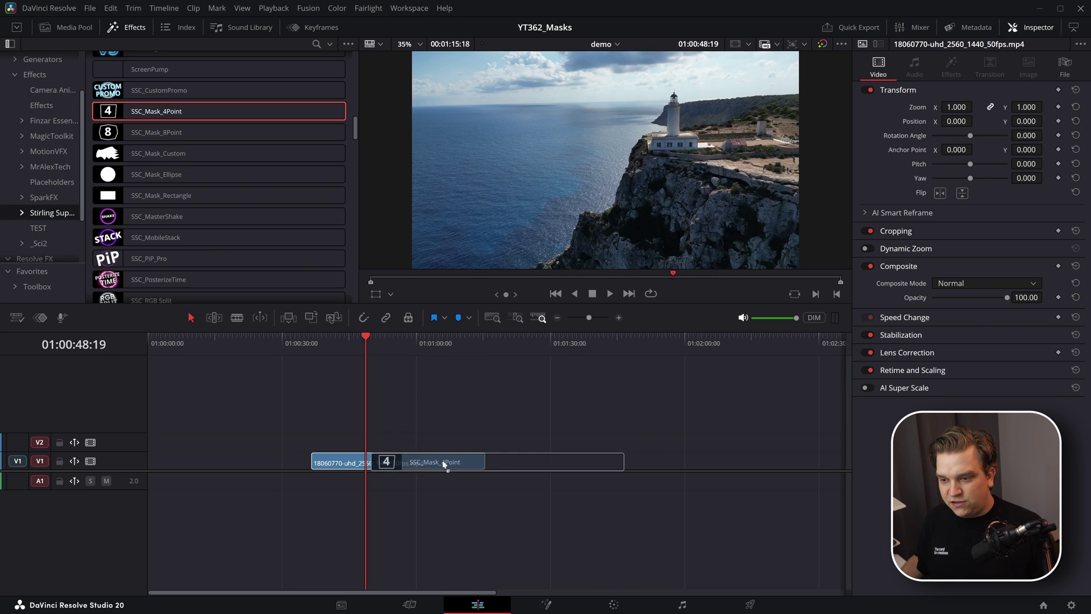
Apply SSC_Mask_4Point, switch to Fusion Overlay, and drag three corners to skew the mask.
{"action": "left_click_drag", "start_coordinate": [158, 110], "coordinate": [384, 462]}
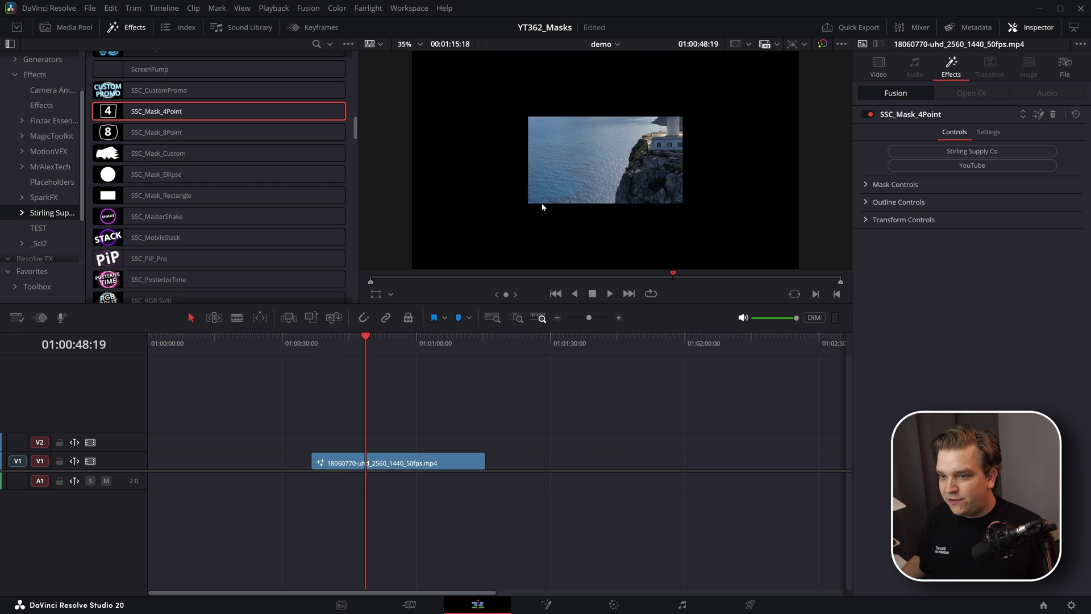
{"action": "left_click", "coordinate": [391, 294]}
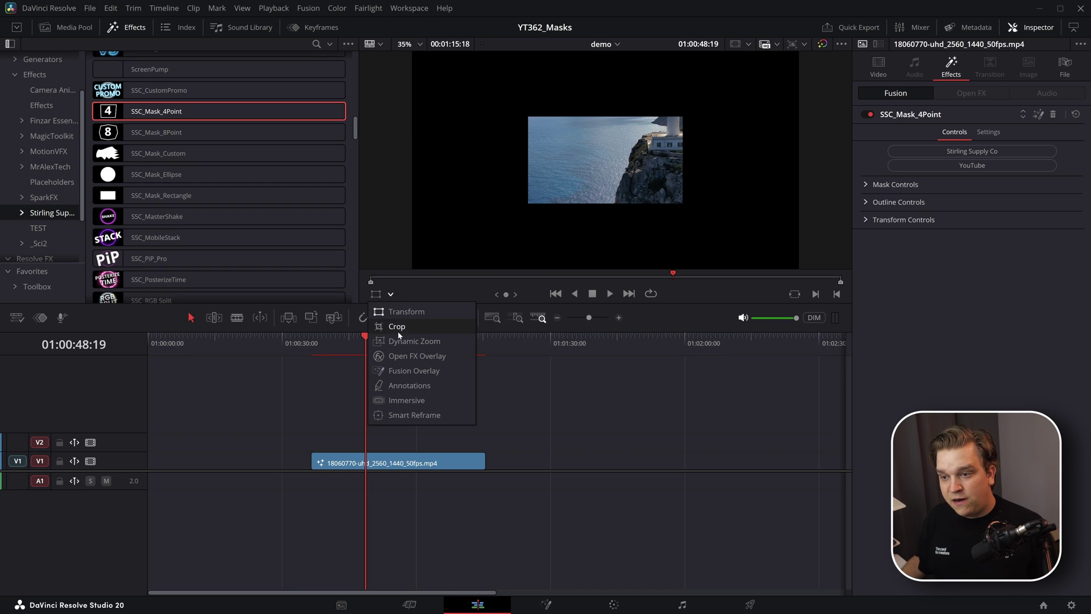
{"action": "left_click", "coordinate": [403, 372]}
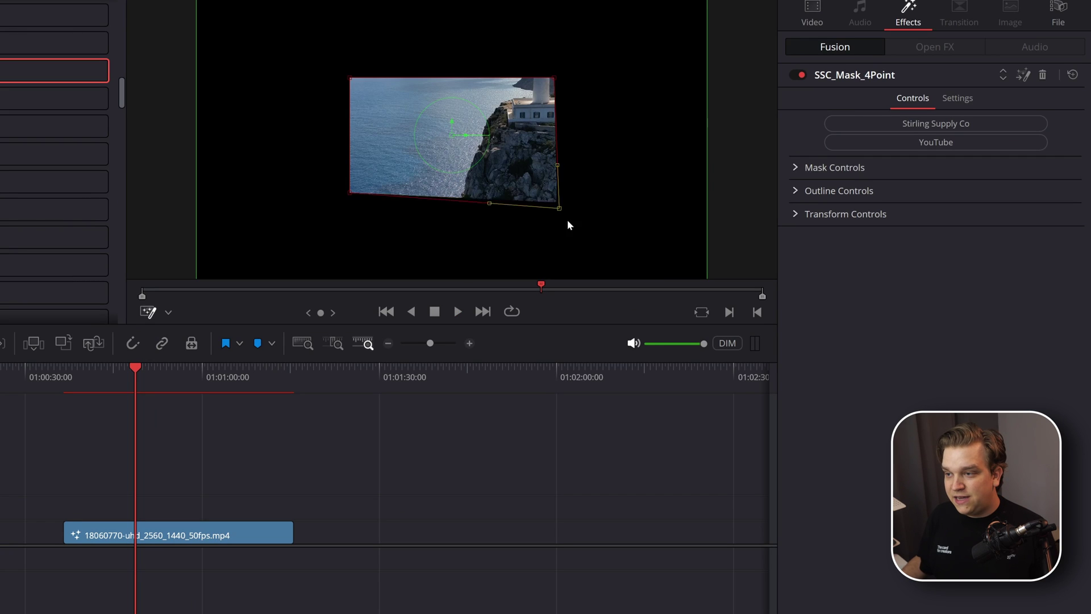
{"action": "left_click_drag", "start_coordinate": [680, 203], "coordinate": [708, 229]}
{"action": "left_click_drag", "start_coordinate": [558, 78], "coordinate": [509, 95]}
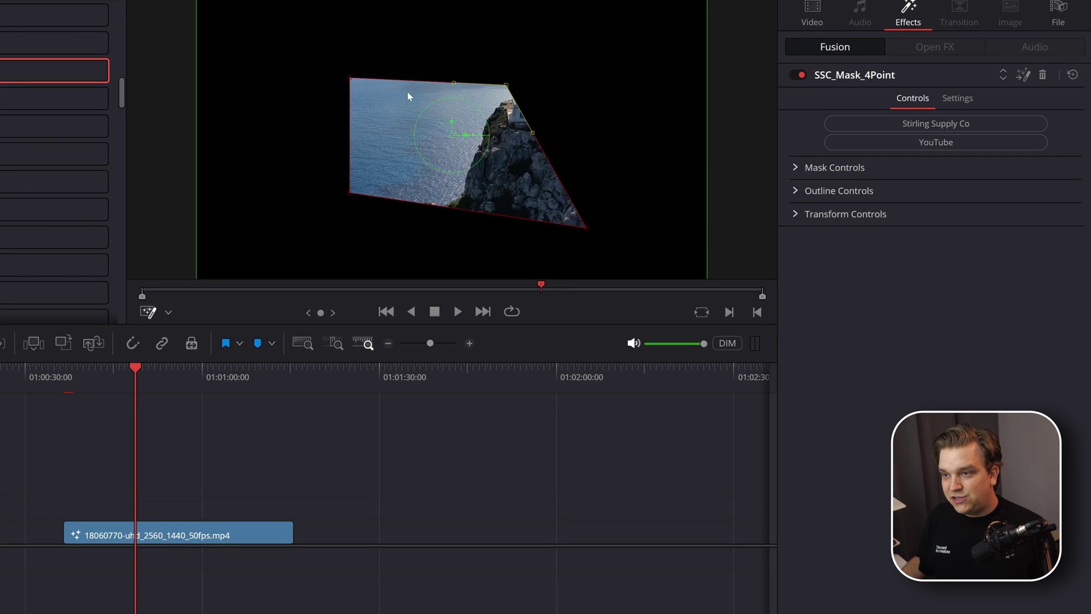
{"action": "left_click_drag", "start_coordinate": [351, 79], "coordinate": [340, 58]}
In Mask Controls, try Soft Edge and Invert, shift the Center, and restore hard edges.
{"action": "left_click", "coordinate": [797, 167]}
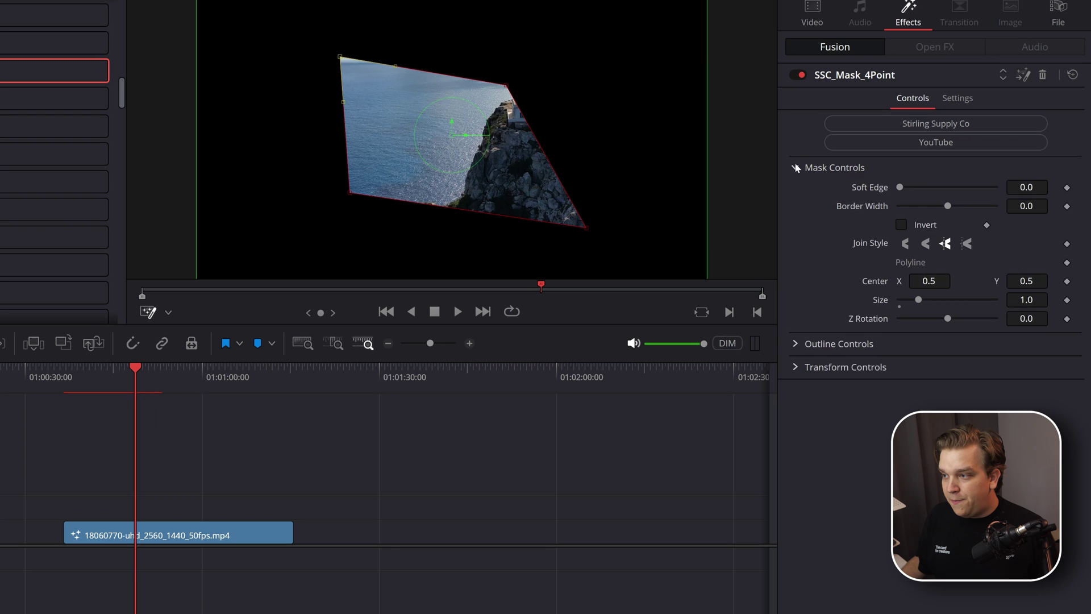
{"action": "left_click_drag", "start_coordinate": [900, 187], "coordinate": [964, 210]}
{"action": "left_click", "coordinate": [925, 226]}
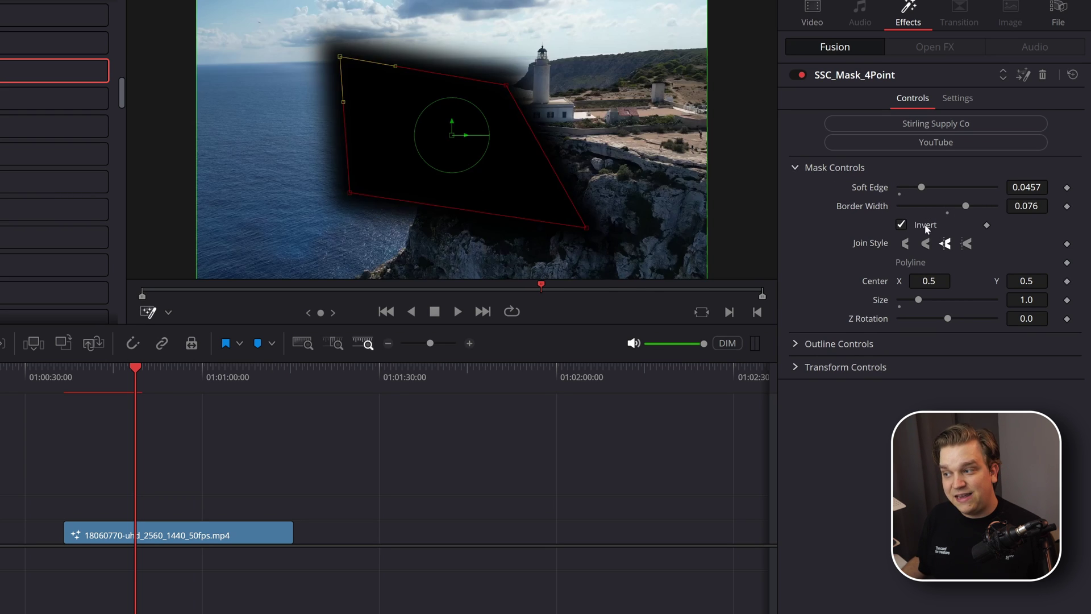
{"action": "mouse_move", "coordinate": [928, 280]}
{"action": "left_mouse_down"}
{"action": "mouse_move", "coordinate": [911, 280]}
{"action": "mouse_move", "coordinate": [937, 280]}
{"action": "left_mouse_up"}
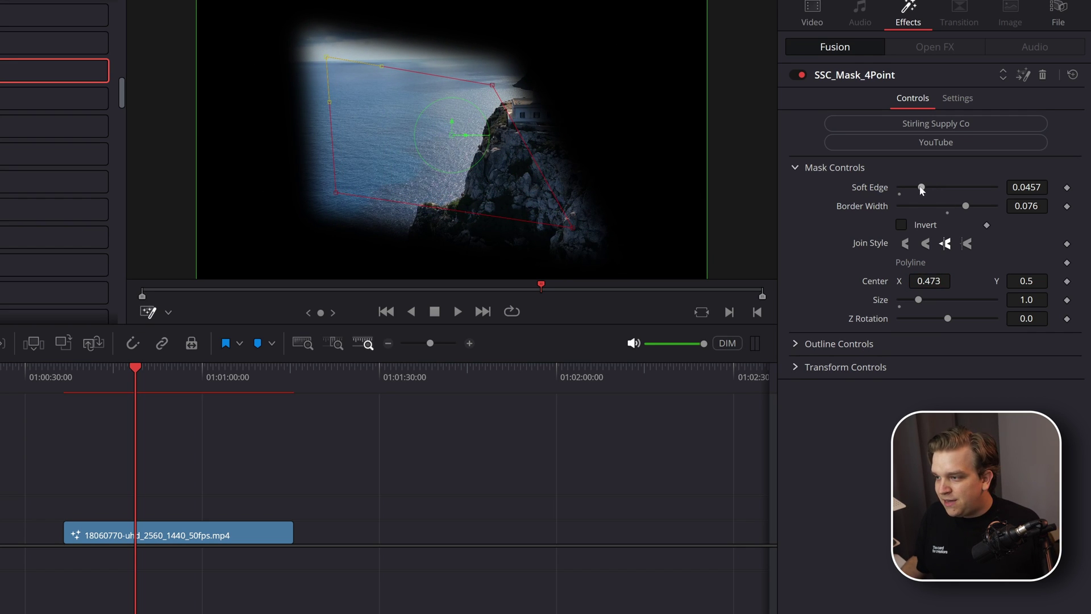
{"action": "left_click_drag", "start_coordinate": [912, 186], "coordinate": [747, 376]}
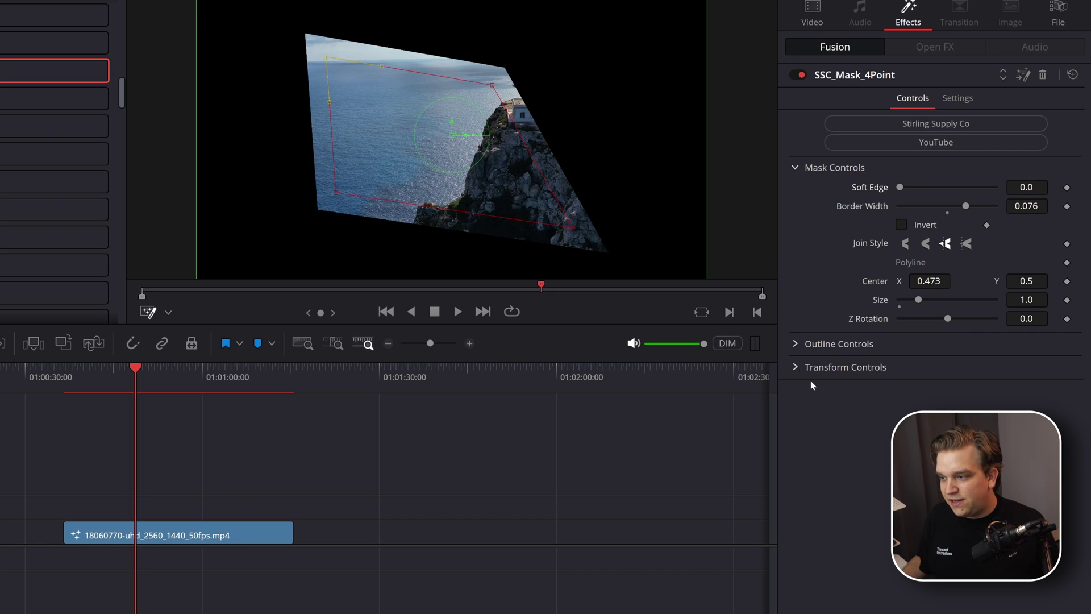
{"action": "left_click", "coordinate": [796, 367]}
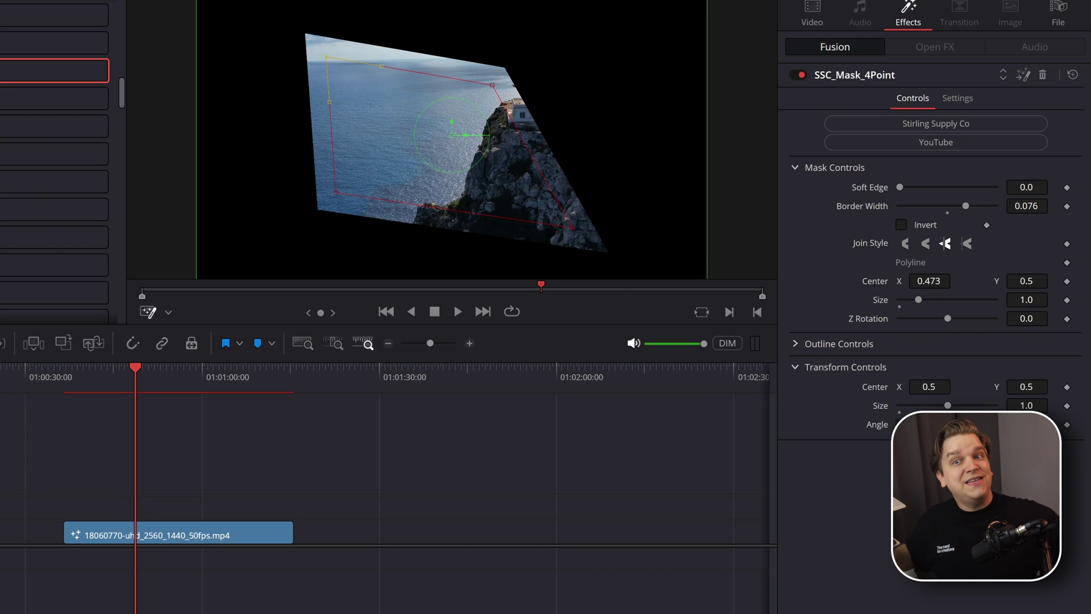
{"action": "mouse_move", "coordinate": [929, 280]}
{"action": "left_mouse_down"}
{"action": "mouse_move", "coordinate": [887, 280]}
{"action": "mouse_move", "coordinate": [972, 281]}
{"action": "left_mouse_up"}
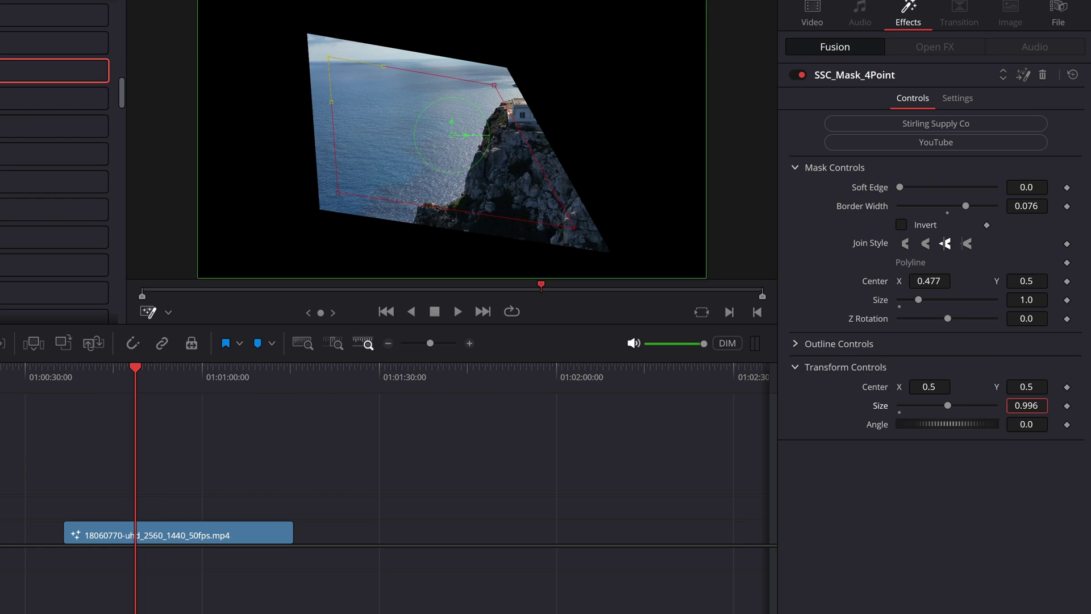
{"action": "mouse_move", "coordinate": [1026, 405]}
{"action": "left_mouse_down"}
{"action": "mouse_move", "coordinate": [972, 404]}
{"action": "mouse_move", "coordinate": [993, 405]}
{"action": "left_mouse_up"}
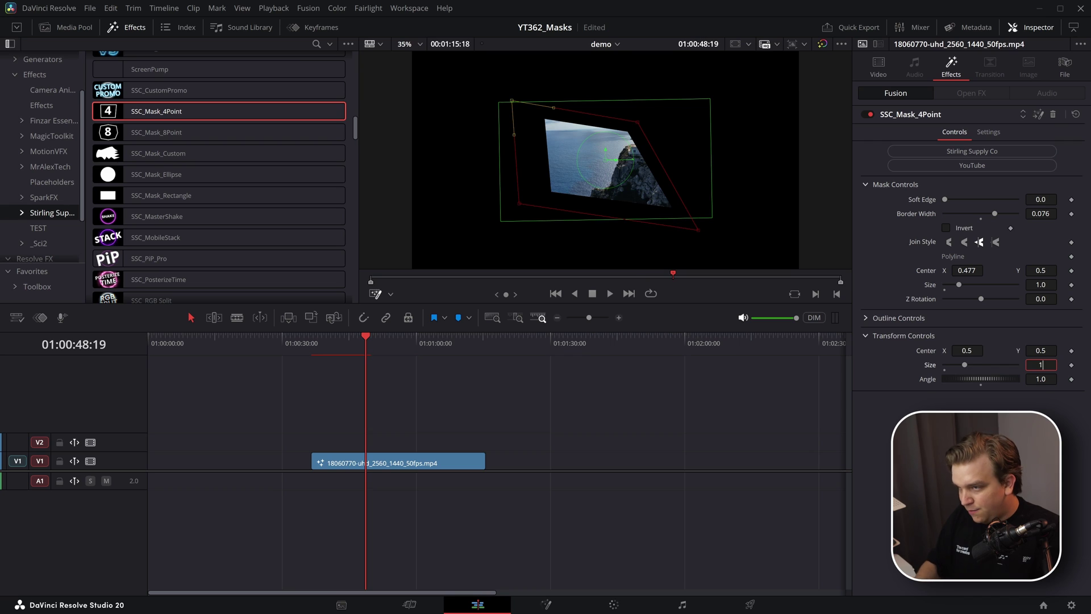
{"action": "key", "text": "Tab"}
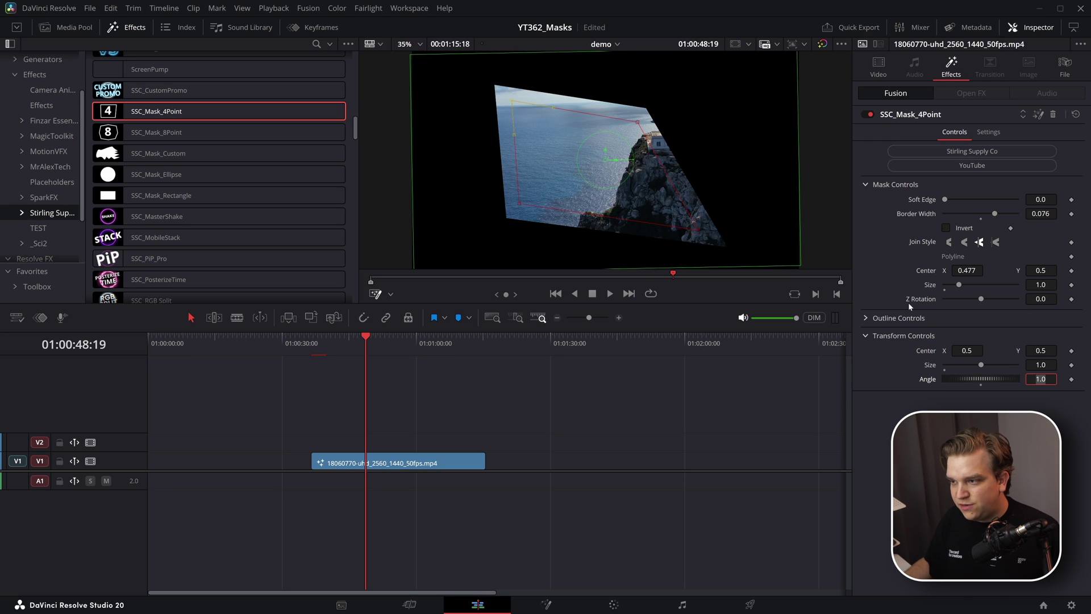
{"action": "key", "text": "Return"}
Sharpen the mask edges and add a thicker white outline with a soft edge.
{"action": "left_click_drag", "start_coordinate": [706, 163], "coordinate": [717, 217]}
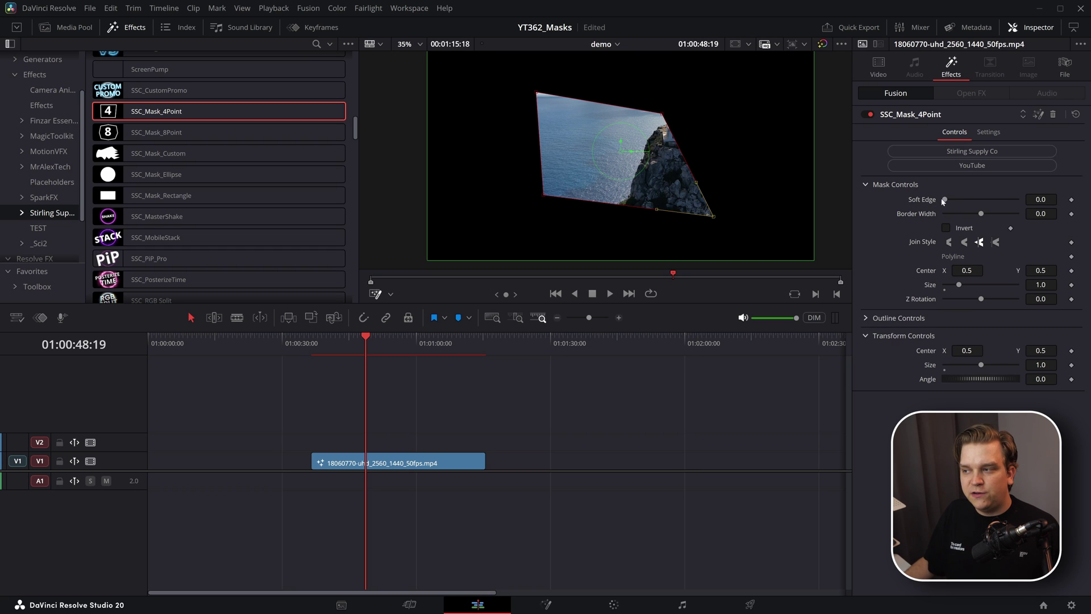
{"action": "left_click_drag", "start_coordinate": [948, 200], "coordinate": [928, 200]}
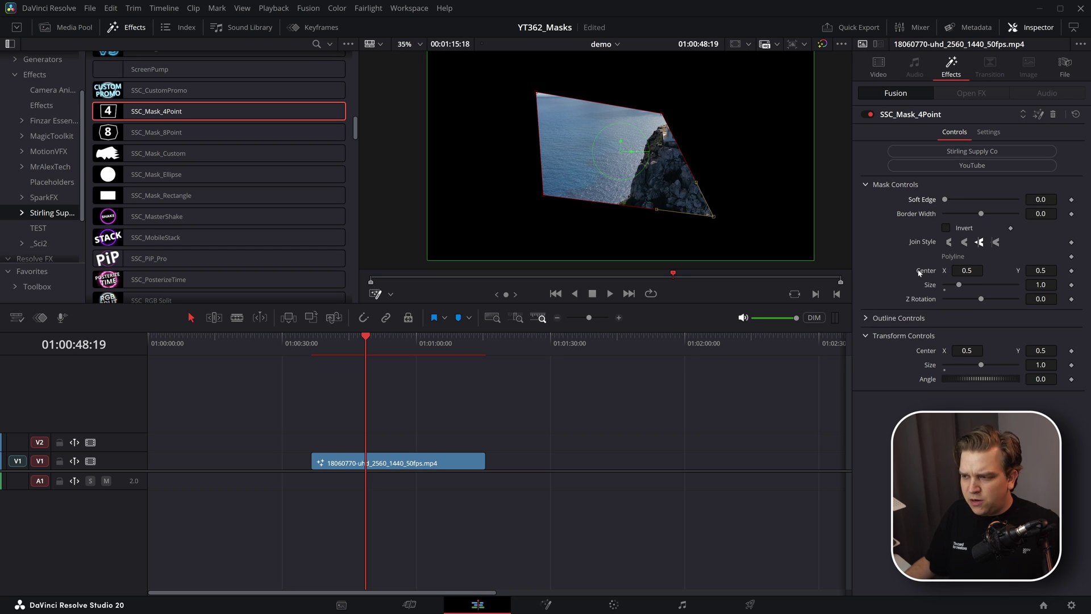
{"action": "left_click", "coordinate": [875, 317]}
{"action": "left_click", "coordinate": [946, 333]}
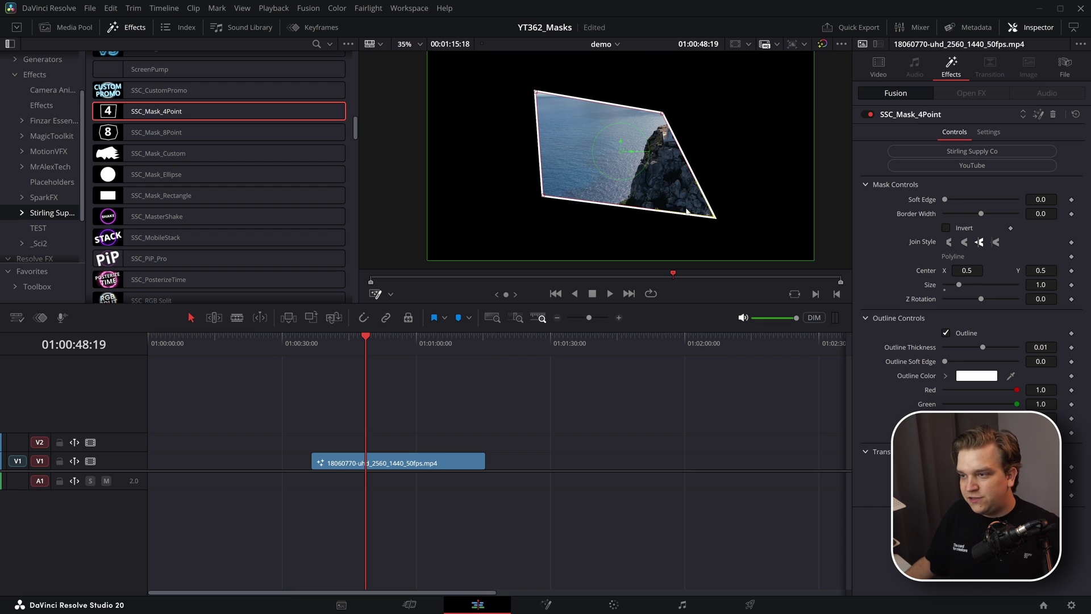
{"action": "left_click_drag", "start_coordinate": [982, 347], "coordinate": [995, 347]}
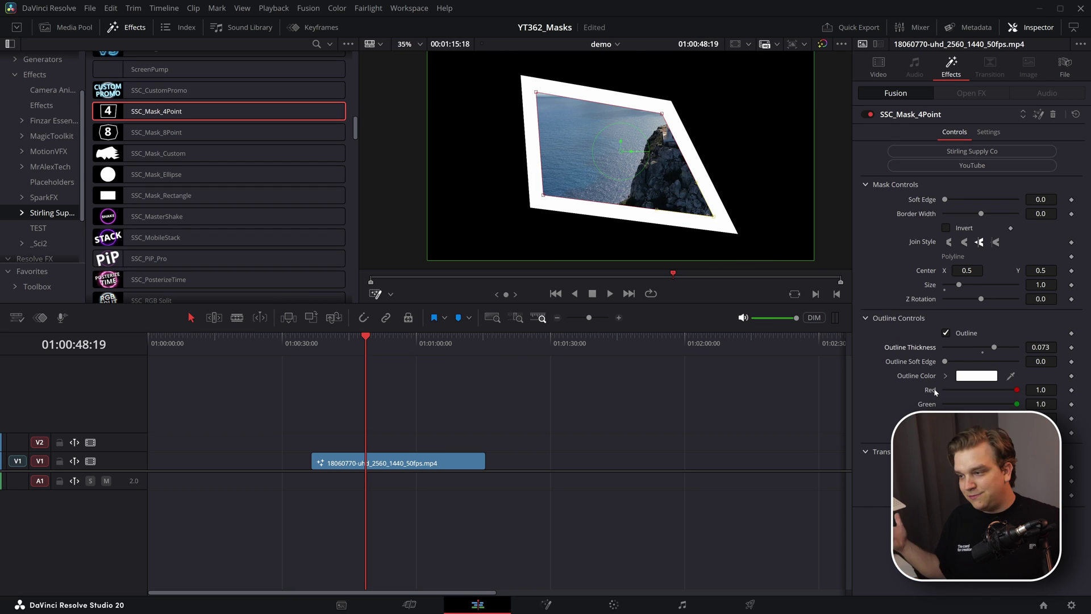
{"action": "left_click_drag", "start_coordinate": [947, 362], "coordinate": [959, 361]}
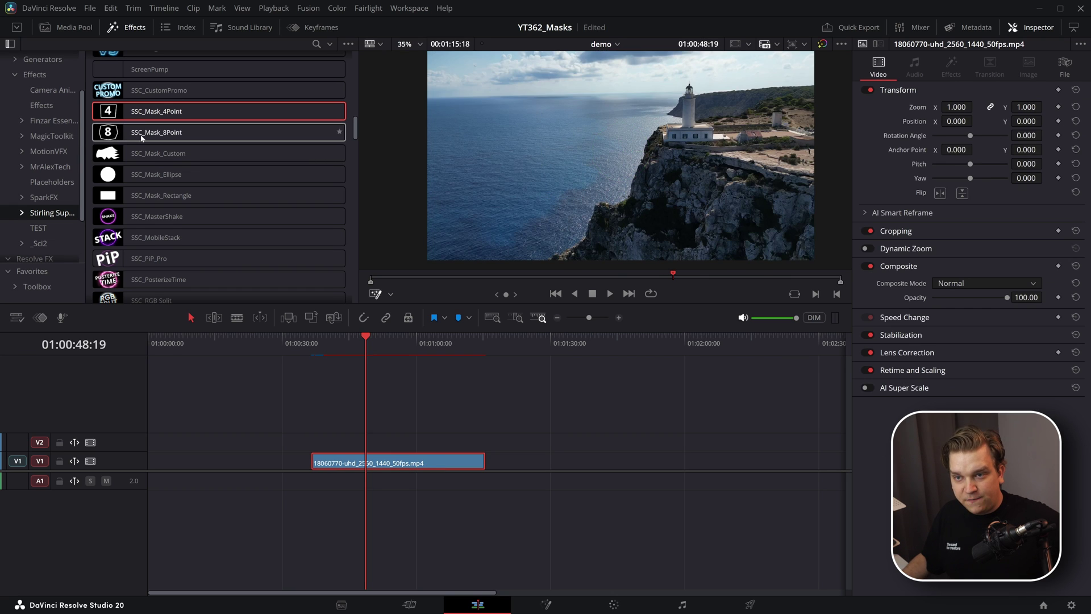
Apply and reshape the 8-point mask, then widen, flatten and shift the ellipse mask left.
{"action": "left_click_drag", "start_coordinate": [142, 134], "coordinate": [367, 461]}
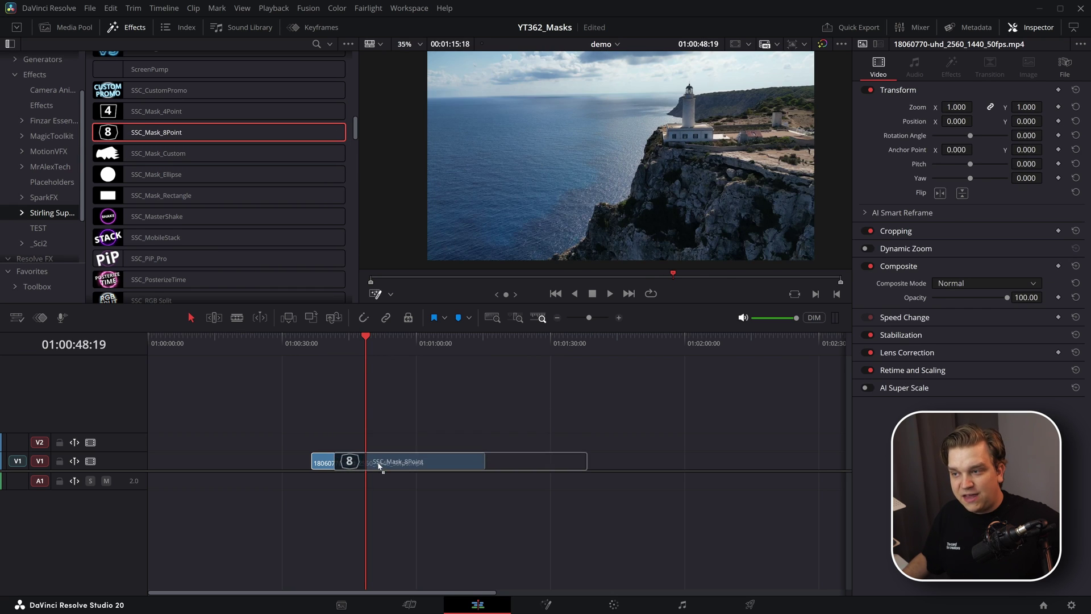
{"action": "left_click_drag", "start_coordinate": [701, 153], "coordinate": [718, 151]}
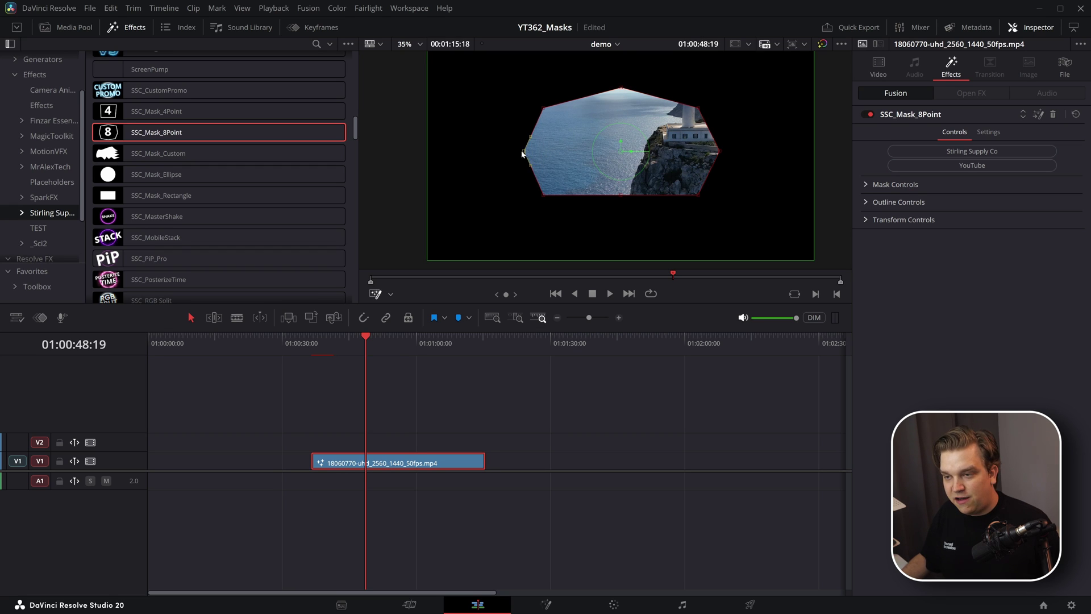
{"action": "left_click_drag", "start_coordinate": [716, 154], "coordinate": [769, 157]}
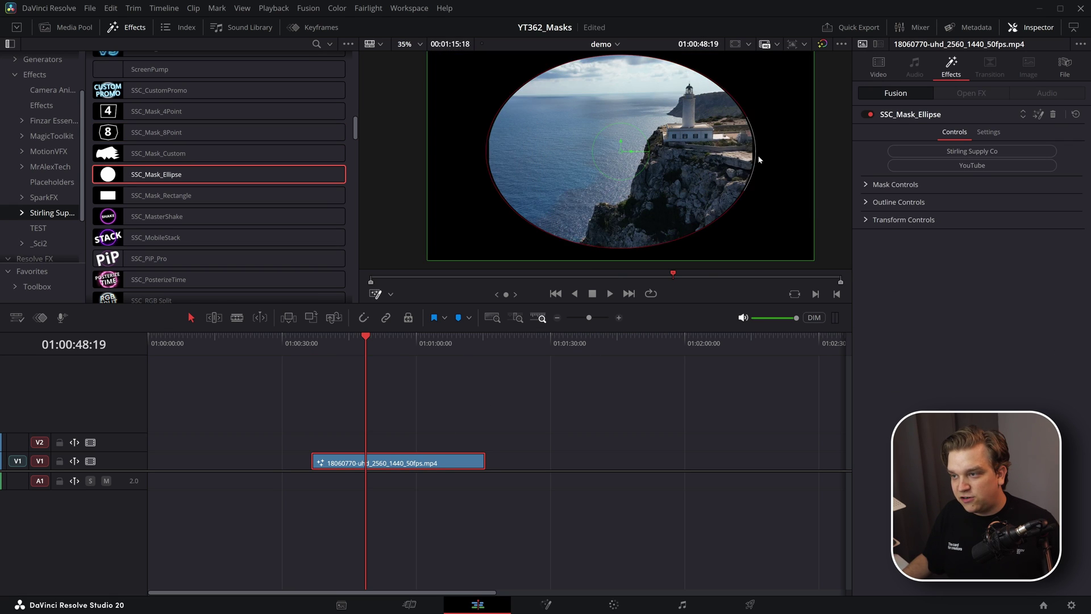
{"action": "mouse_move", "coordinate": [659, 246]}
{"action": "left_mouse_down"}
{"action": "mouse_move", "coordinate": [656, 208]}
{"action": "mouse_move", "coordinate": [657, 224]}
{"action": "left_mouse_up"}
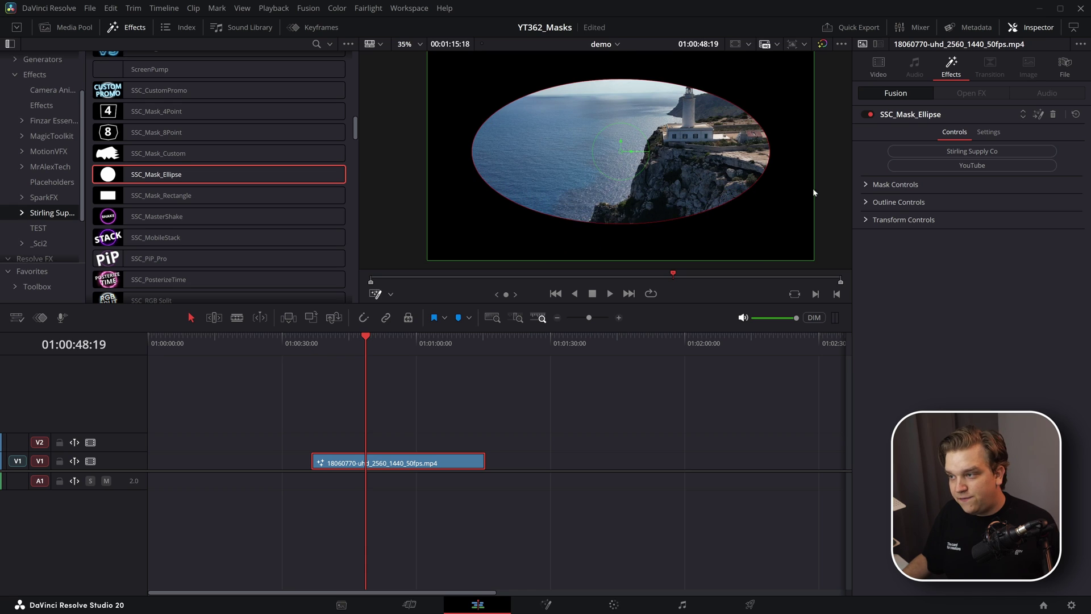
{"action": "left_click", "coordinate": [865, 184]}
{"action": "left_click_drag", "start_coordinate": [965, 241], "coordinate": [862, 327]}
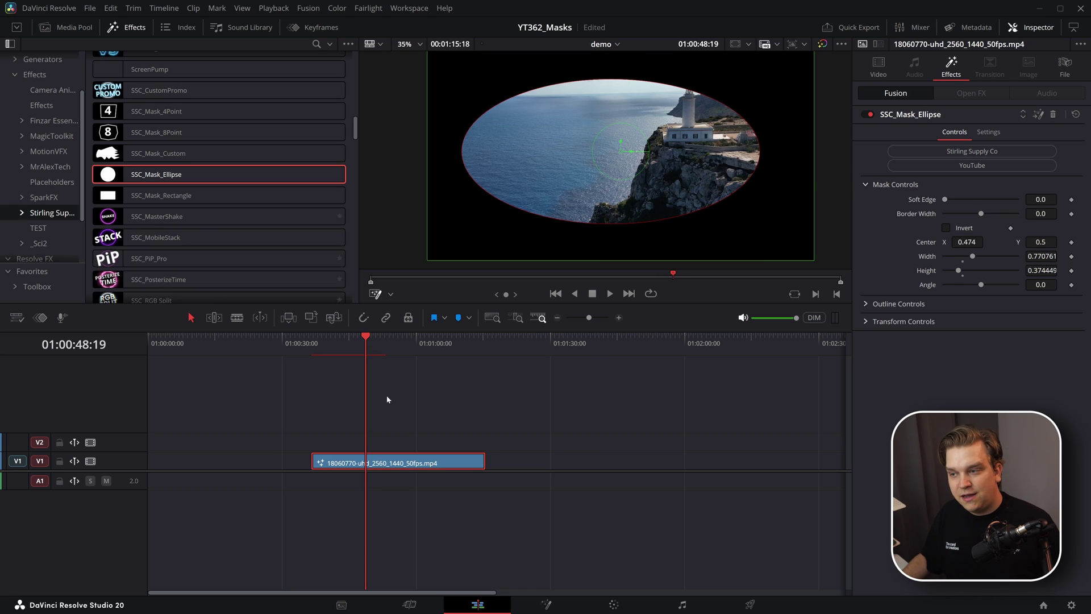
Replace the ellipse with SSC_Mask_Rectangle and move it toward the right.
{"action": "left_click", "coordinate": [1054, 114]}
{"action": "left_click_drag", "start_coordinate": [162, 195], "coordinate": [366, 462]}
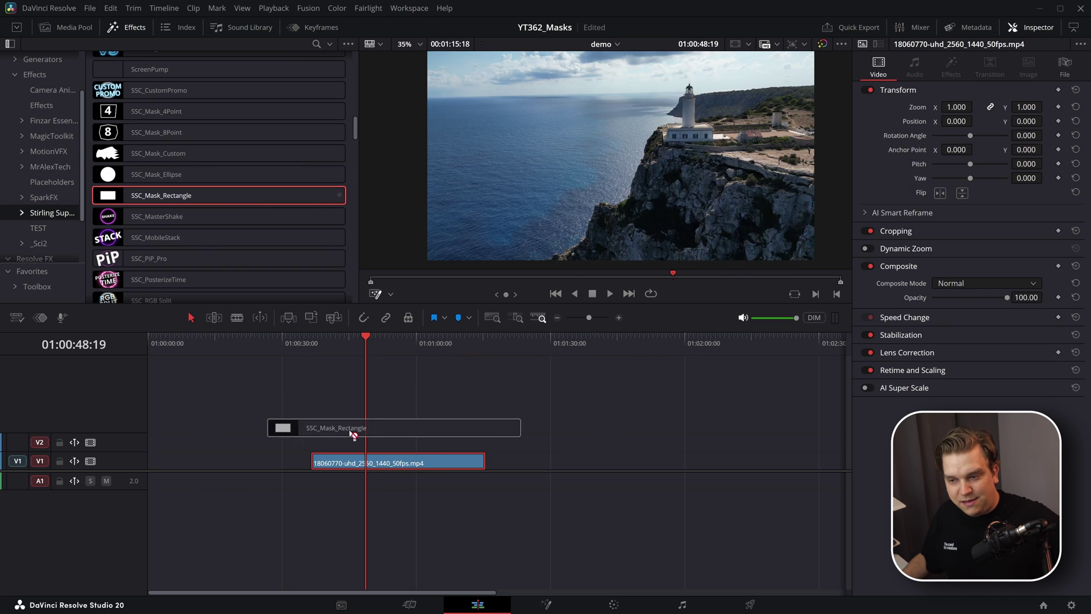
{"action": "left_click", "coordinate": [866, 187]}
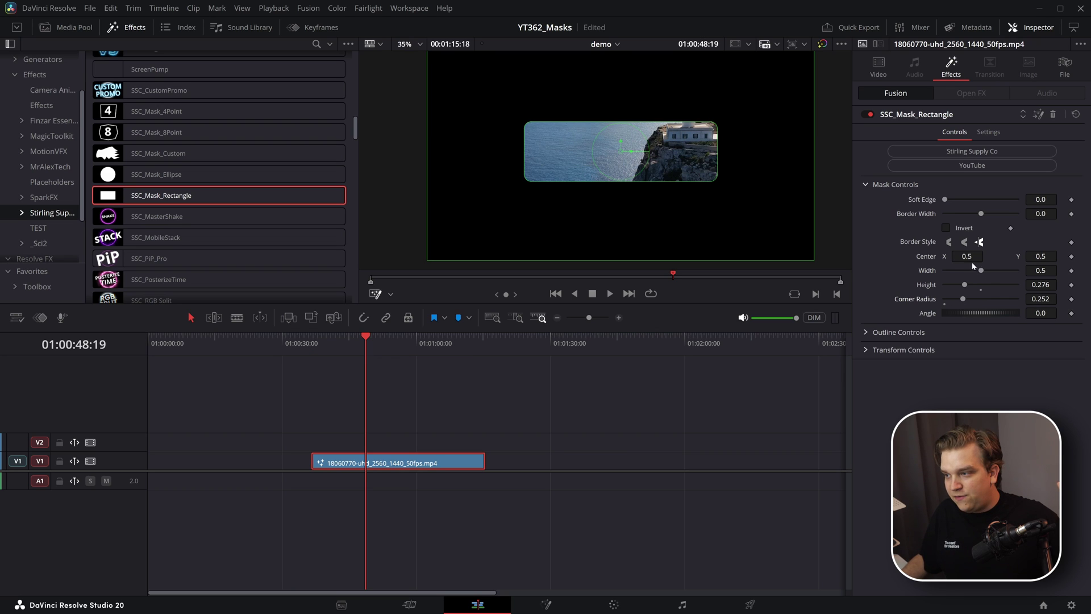
{"action": "left_click_drag", "start_coordinate": [968, 256], "coordinate": [1066, 256]}
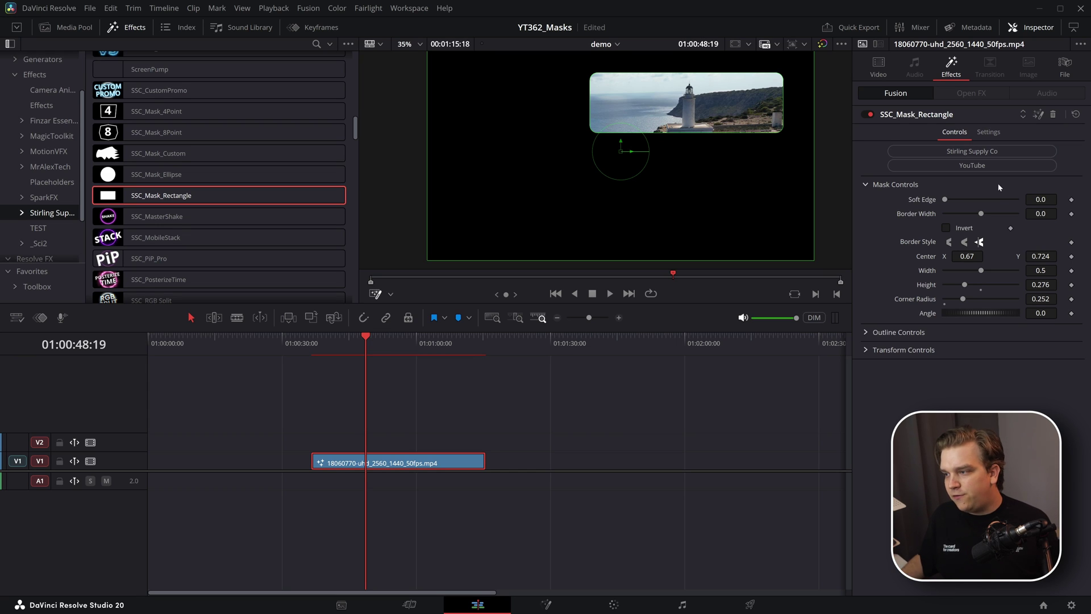
Give the rectangle a white outline, delete it, and apply SSC_Mask_Custom to the clip.
{"action": "left_click", "coordinate": [865, 333]}
{"action": "left_click", "coordinate": [944, 347]}
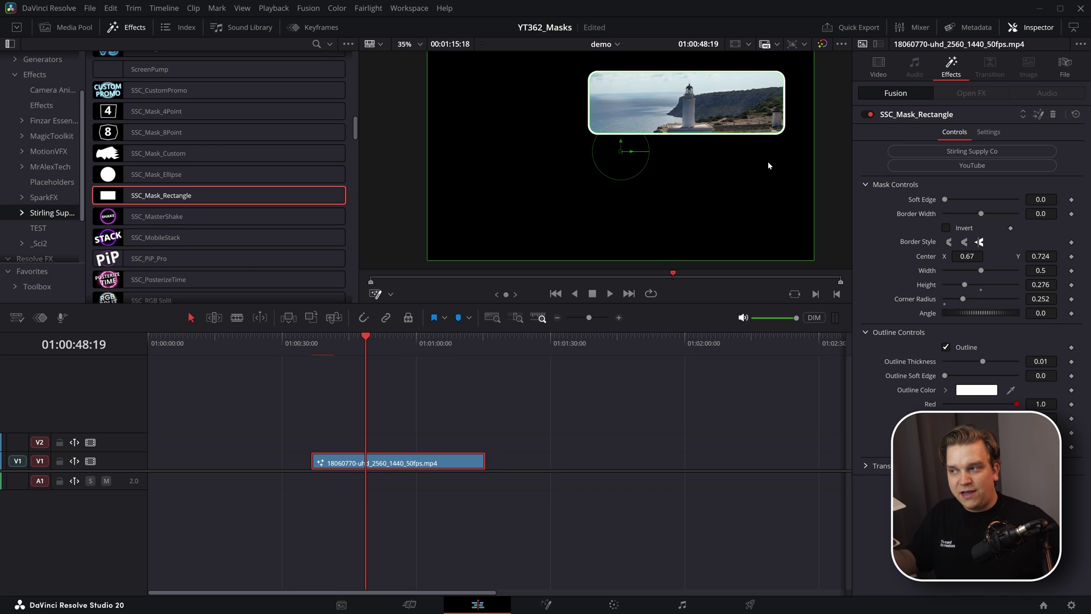
{"action": "left_click", "coordinate": [1053, 117]}
{"action": "left_click_drag", "start_coordinate": [164, 156], "coordinate": [371, 468]}
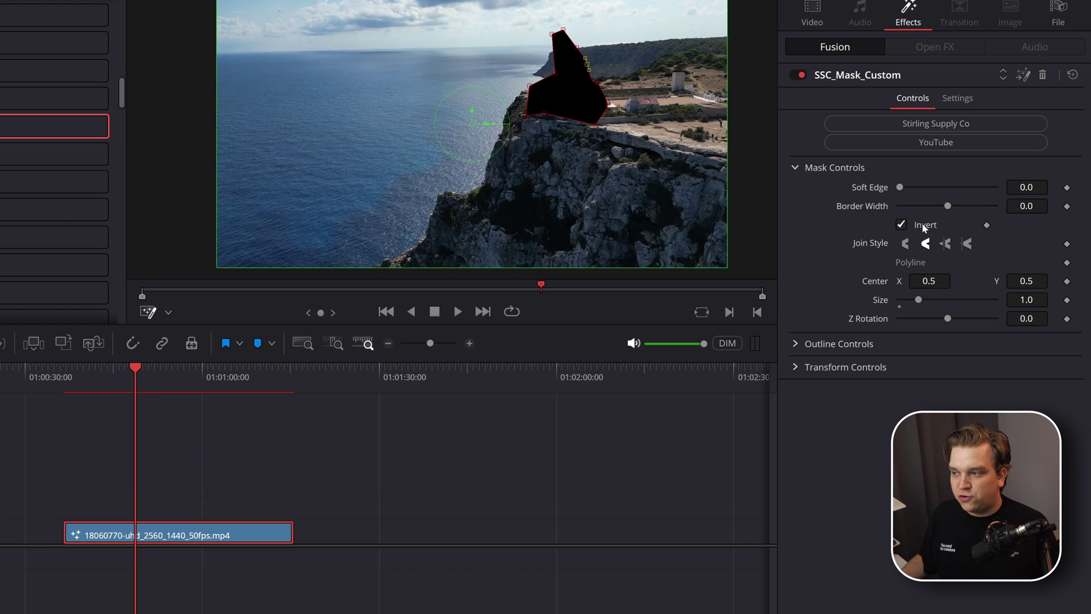
Uncheck Invert on the custom mask so only the lighthouse remains visible.
{"action": "left_click", "coordinate": [901, 224]}
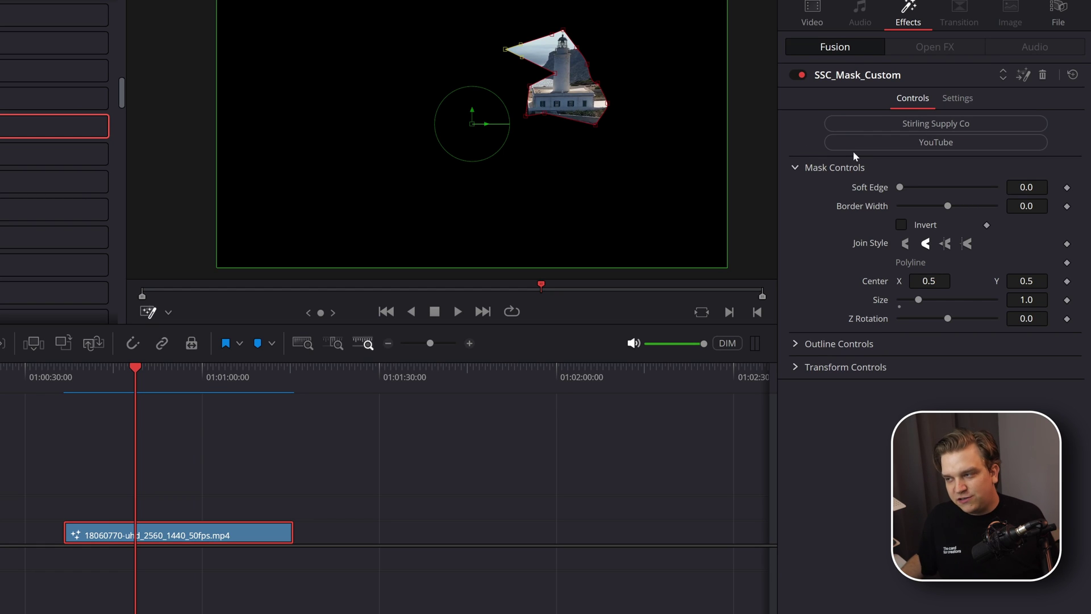
{"action": "left_click", "coordinate": [793, 168]}
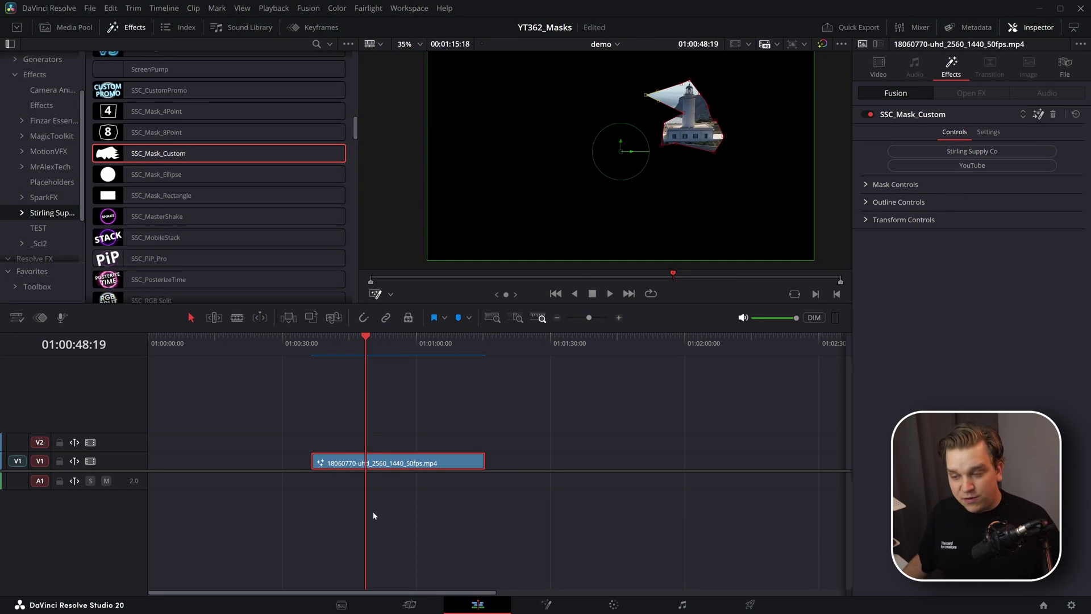
Switch to the Fusion page with Shift+5 and expand the SSC_Mask_Custom group node.
{"action": "key", "text": "shift+5"}
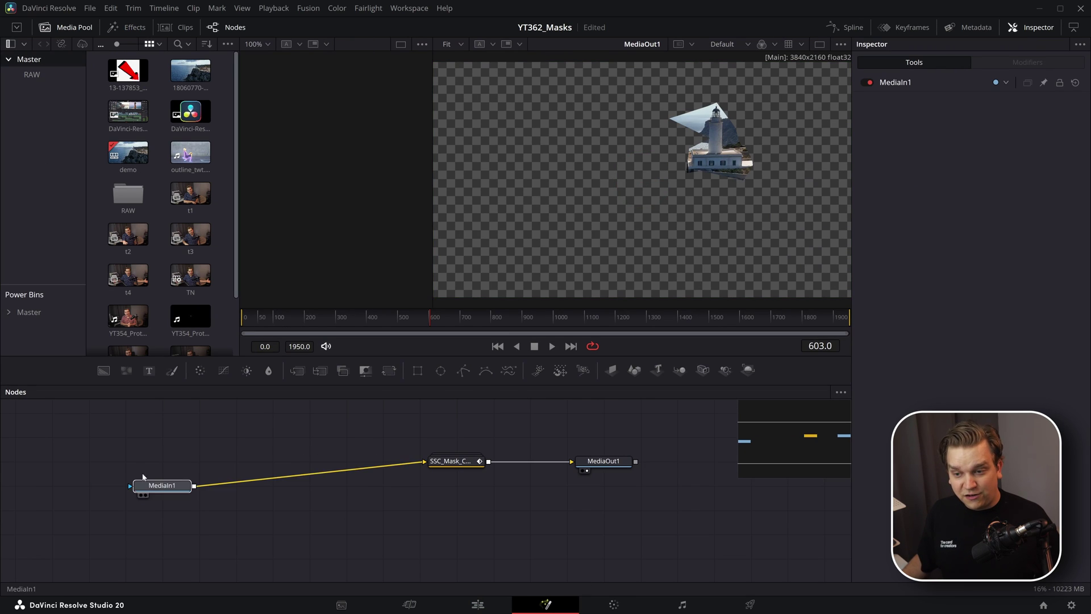
{"action": "double_click", "coordinate": [375, 463]}
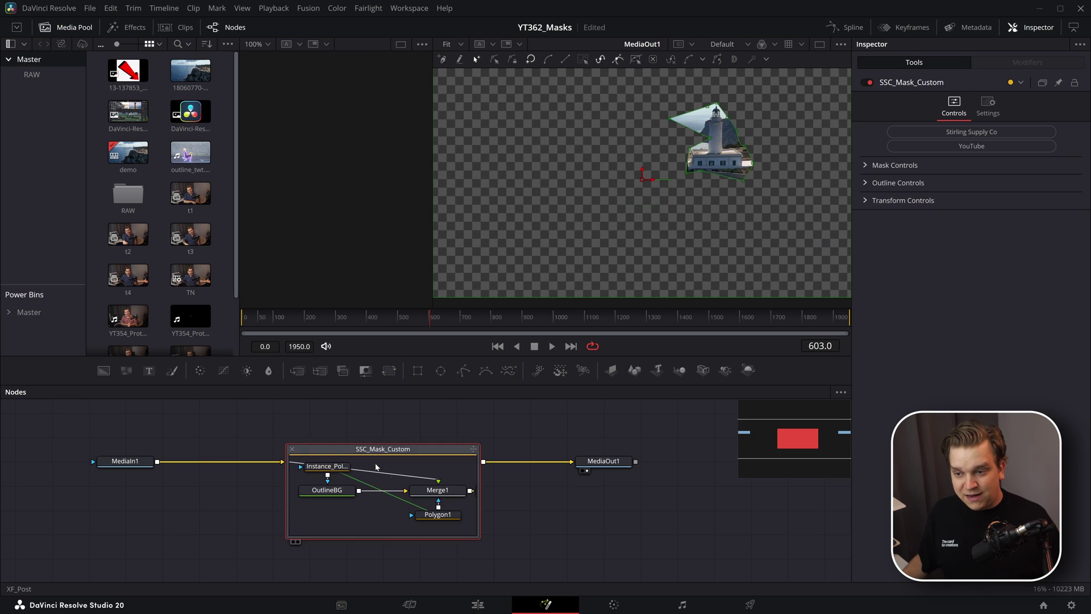
{"action": "scroll", "coordinate": [367, 477], "scroll_direction": "up", "scroll_amount": 2}
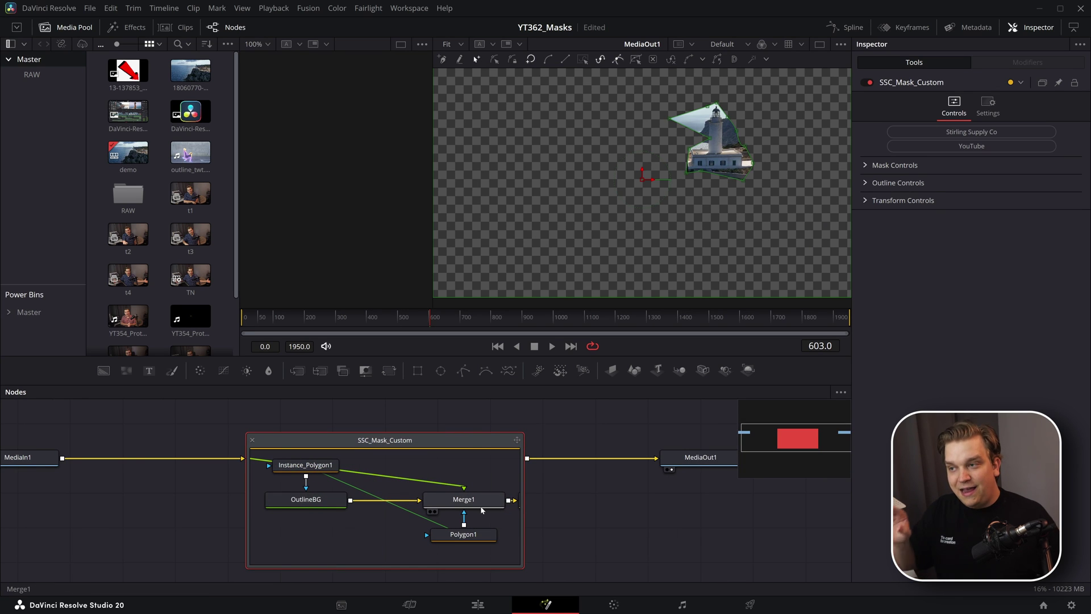